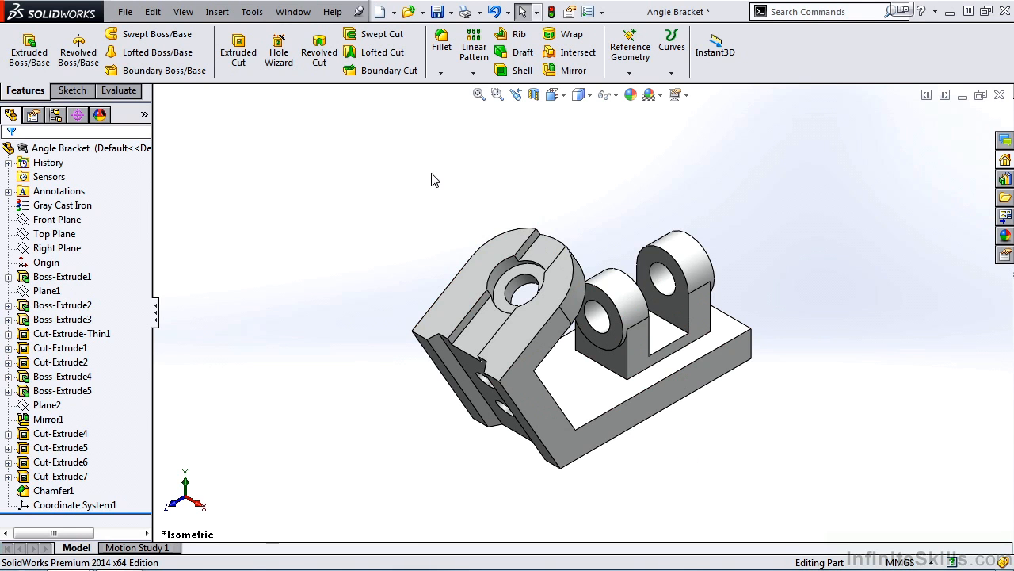
{"action": "left_click", "coordinate": [380, 12]}
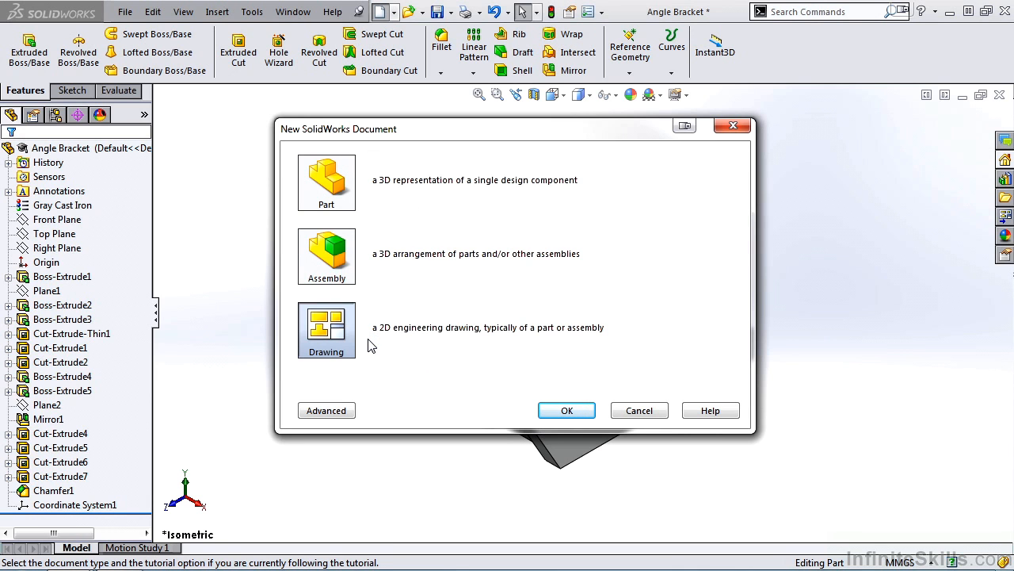
{"action": "left_click", "coordinate": [639, 411]}
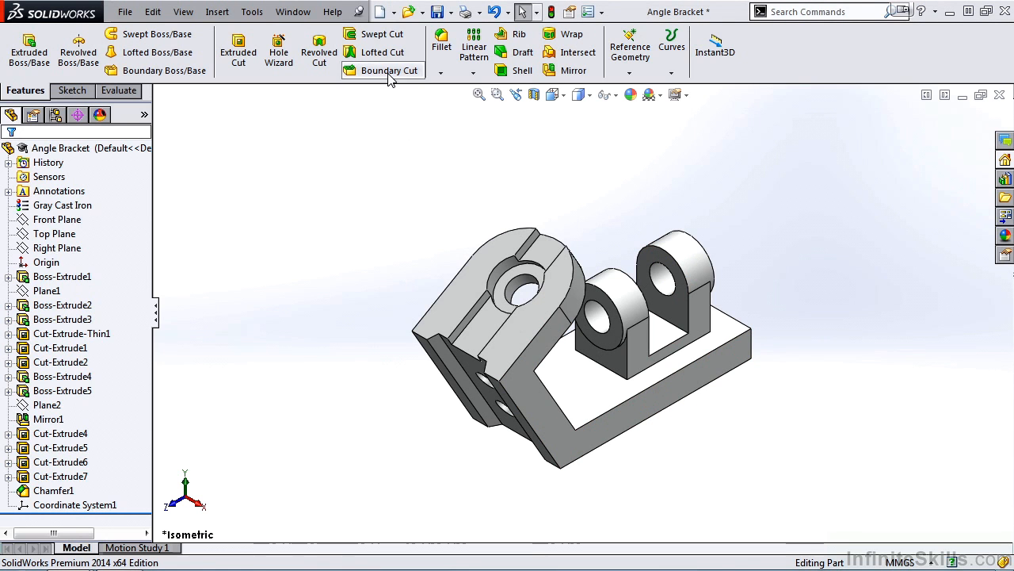
{"action": "left_click", "coordinate": [393, 15]}
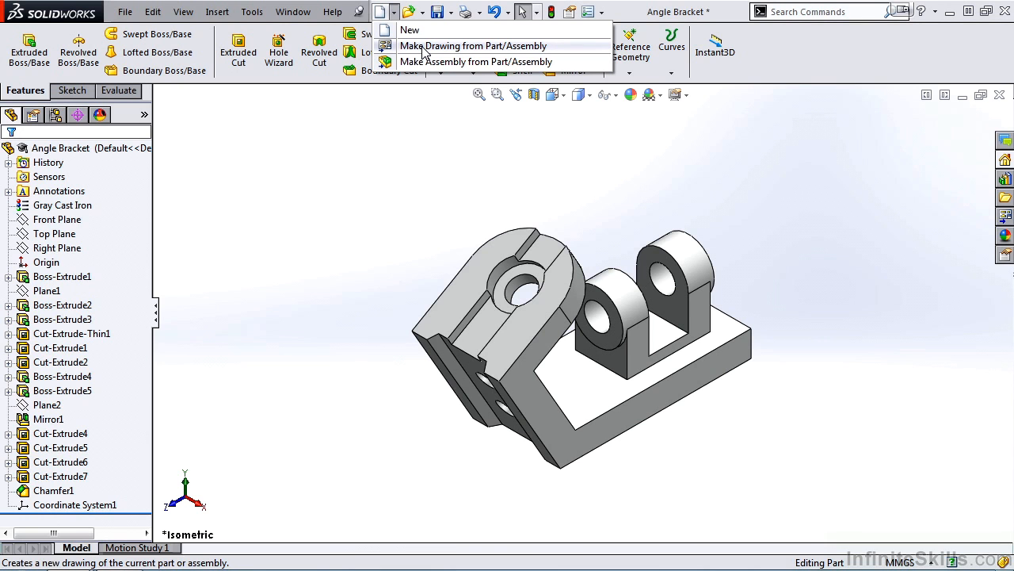
{"action": "left_click", "coordinate": [425, 156]}
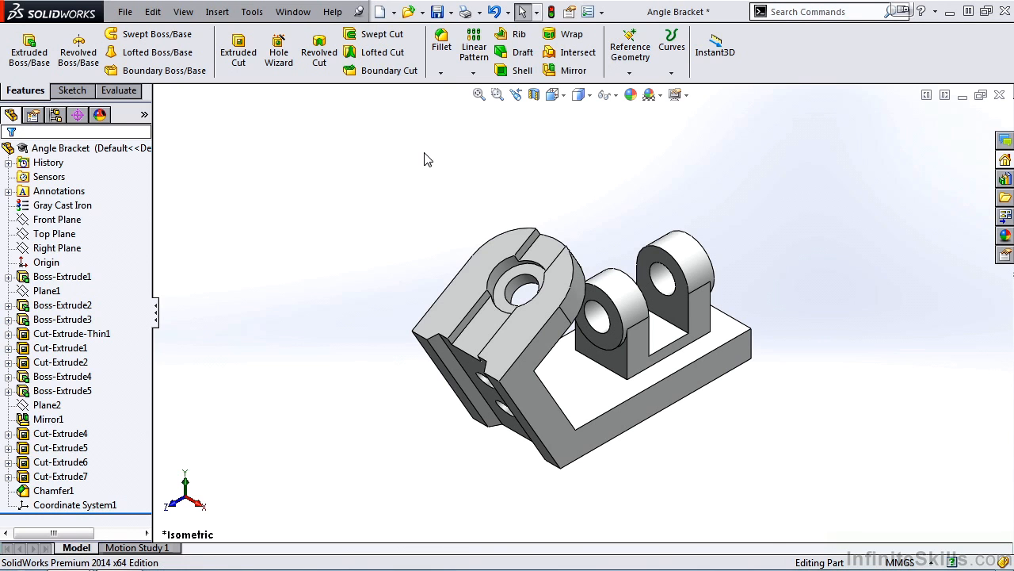
Make a new drawing from the Angle Bracket part, declining to open the existing drawing of the same name
{"action": "left_click", "coordinate": [125, 12]}
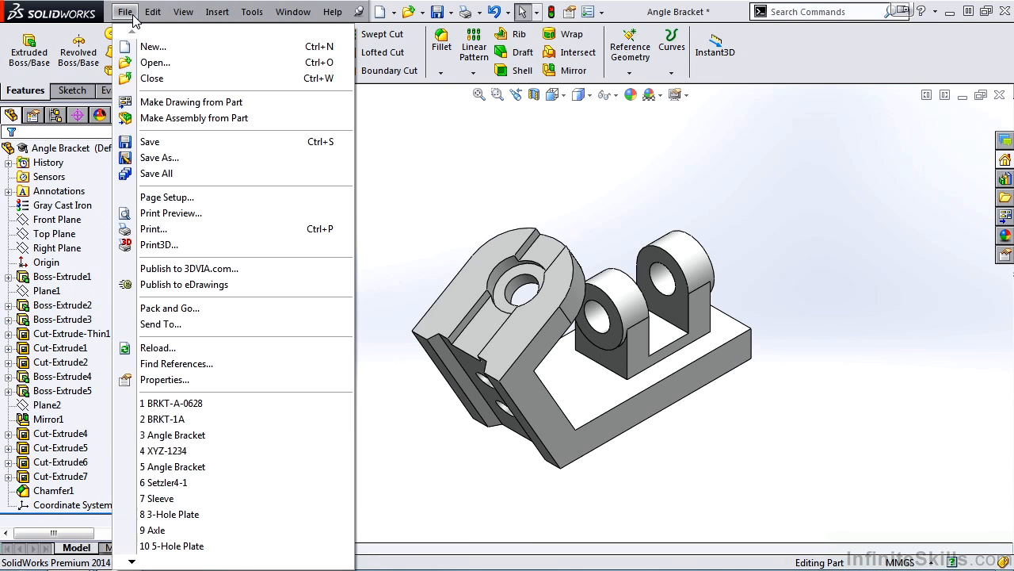
{"action": "left_click", "coordinate": [190, 103]}
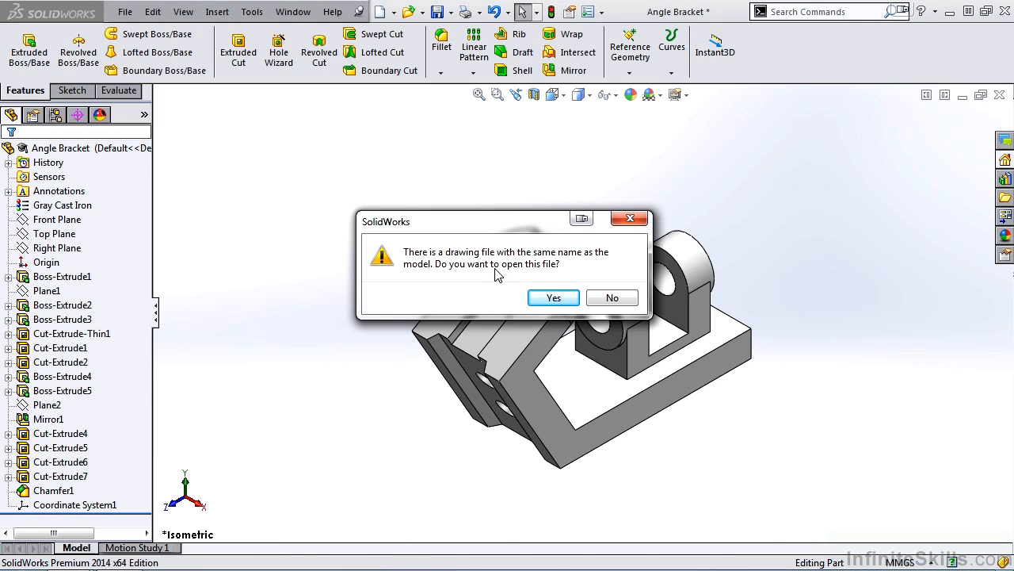
{"action": "left_click", "coordinate": [614, 299]}
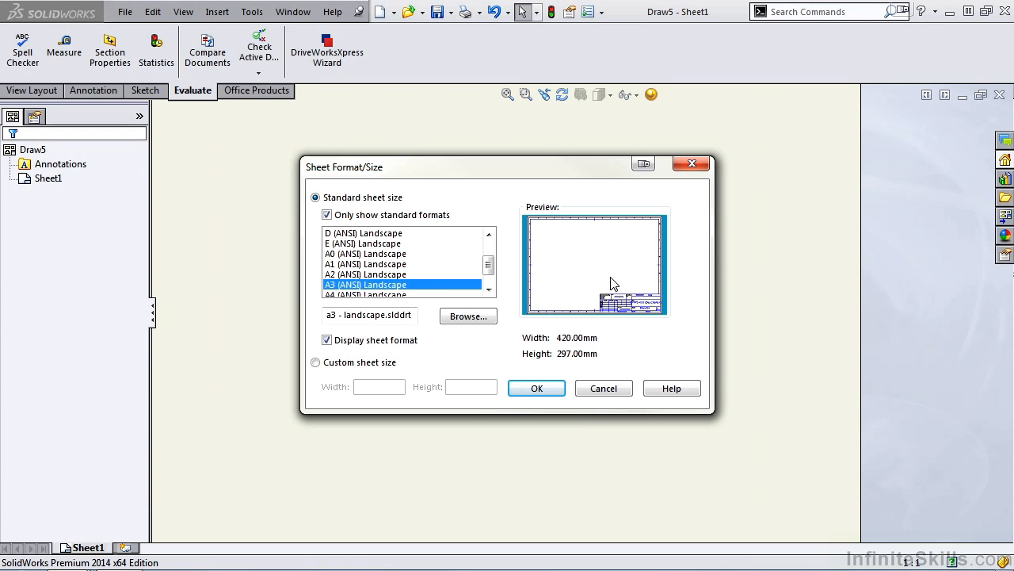
Accept the A3 (ANSI) Landscape standard sheet size with its sheet format displayed for the new drawing
{"action": "left_click", "coordinate": [474, 320]}
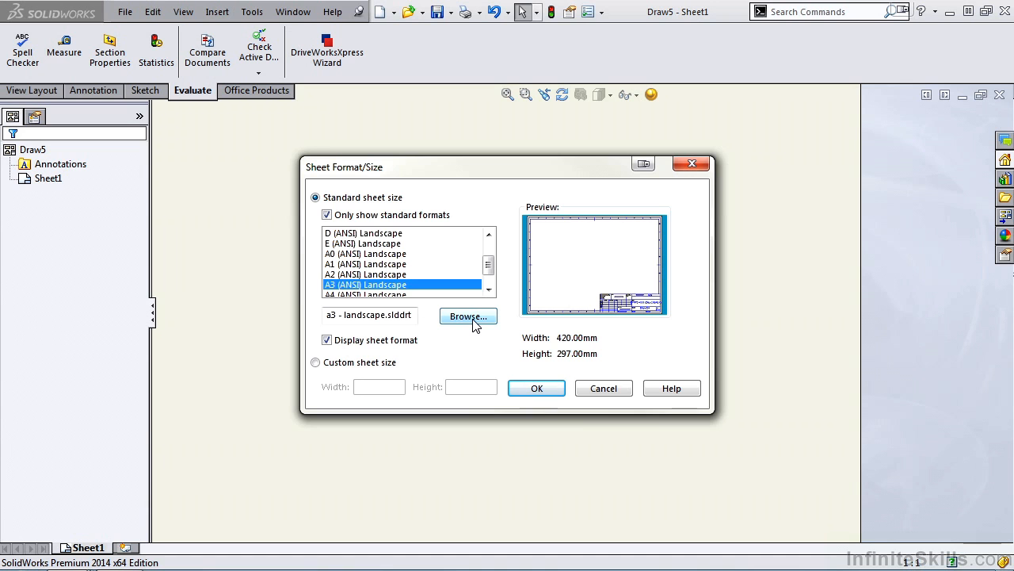
{"action": "mouse_move", "coordinate": [488, 267]}
{"action": "left_mouse_down"}
{"action": "mouse_move", "coordinate": [489, 252]}
{"action": "mouse_move", "coordinate": [490, 278]}
{"action": "left_mouse_up"}
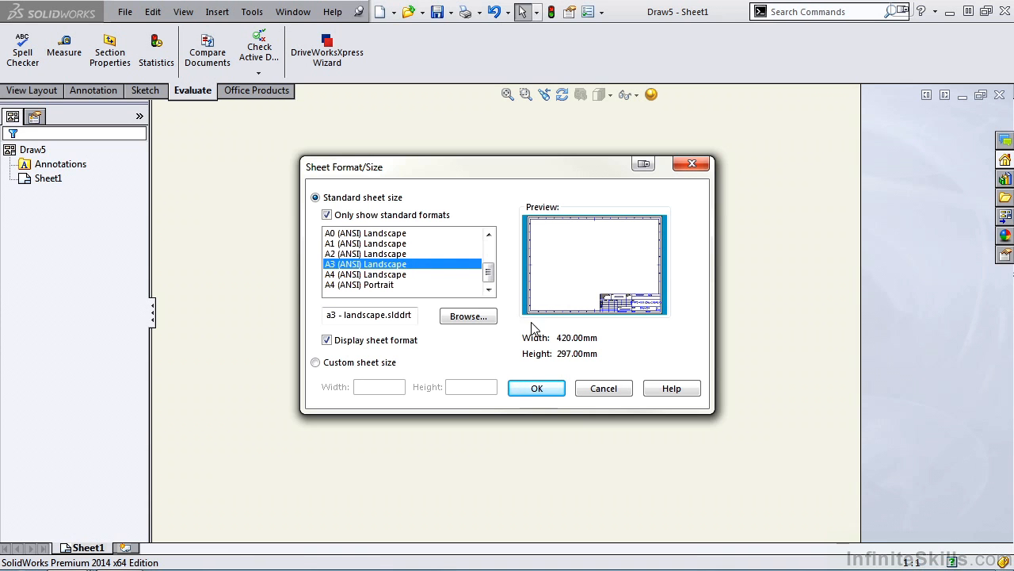
{"action": "left_click", "coordinate": [537, 390]}
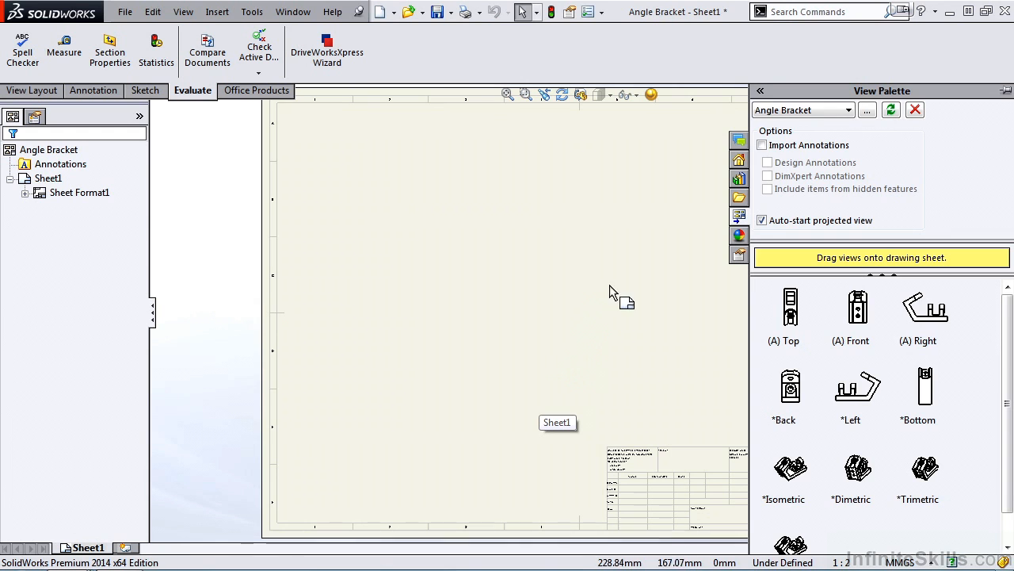
{"action": "left_click", "coordinate": [625, 321]}
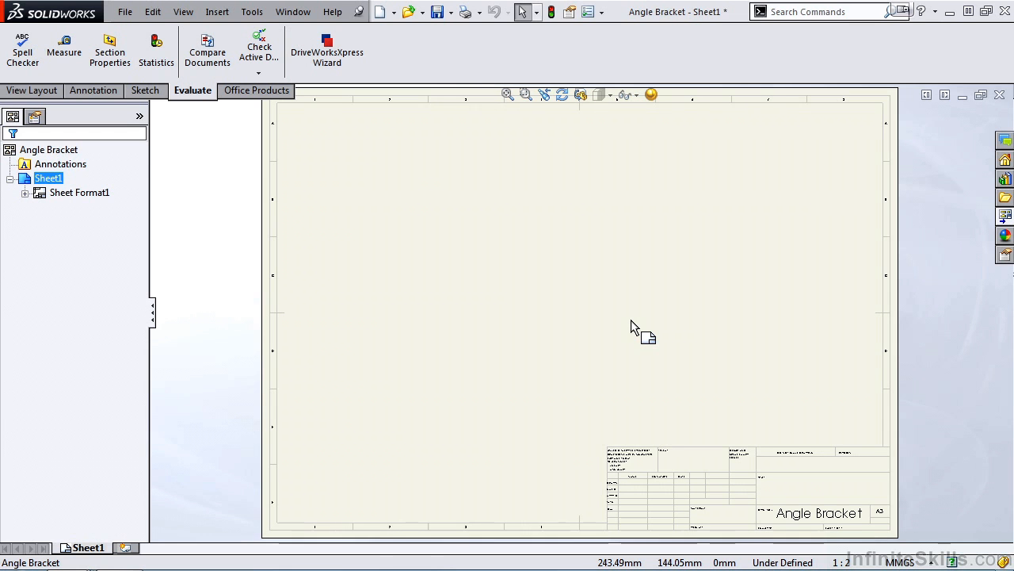
Review the drawing commands for view layout, annotation, tables, sketching and evaluation
{"action": "left_click", "coordinate": [43, 92]}
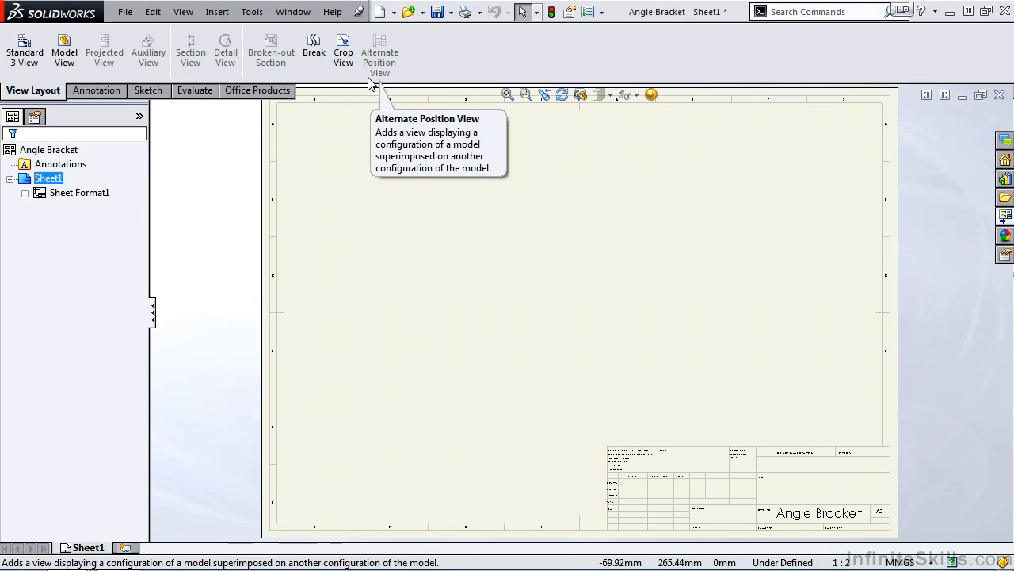
{"action": "left_click", "coordinate": [104, 91]}
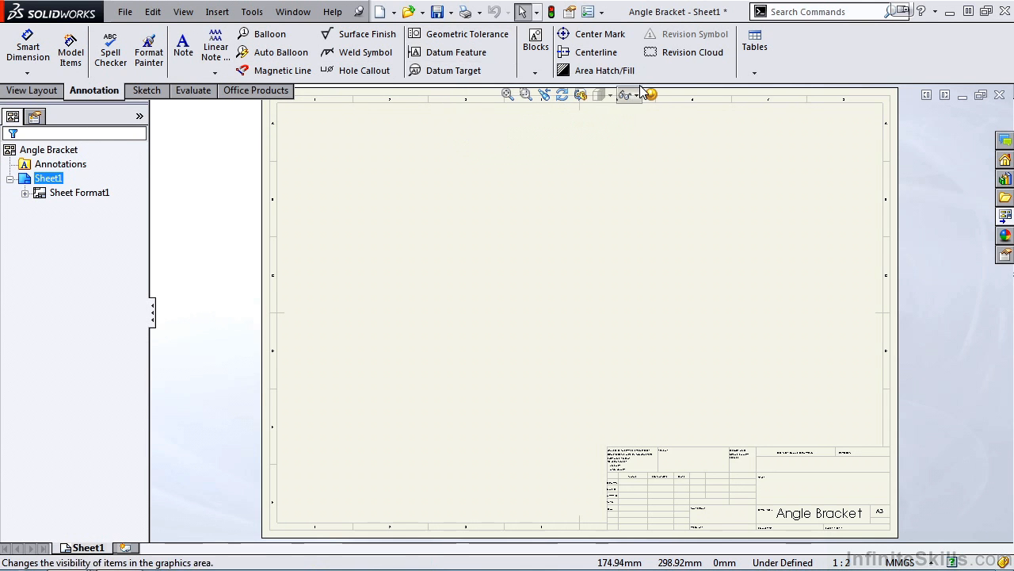
{"action": "left_click", "coordinate": [754, 76]}
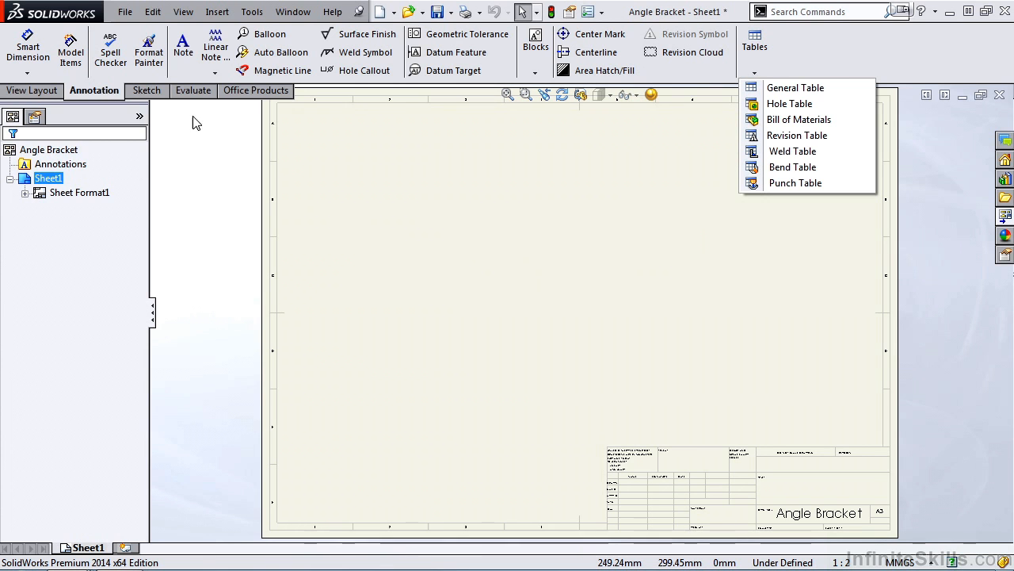
{"action": "left_click", "coordinate": [155, 93]}
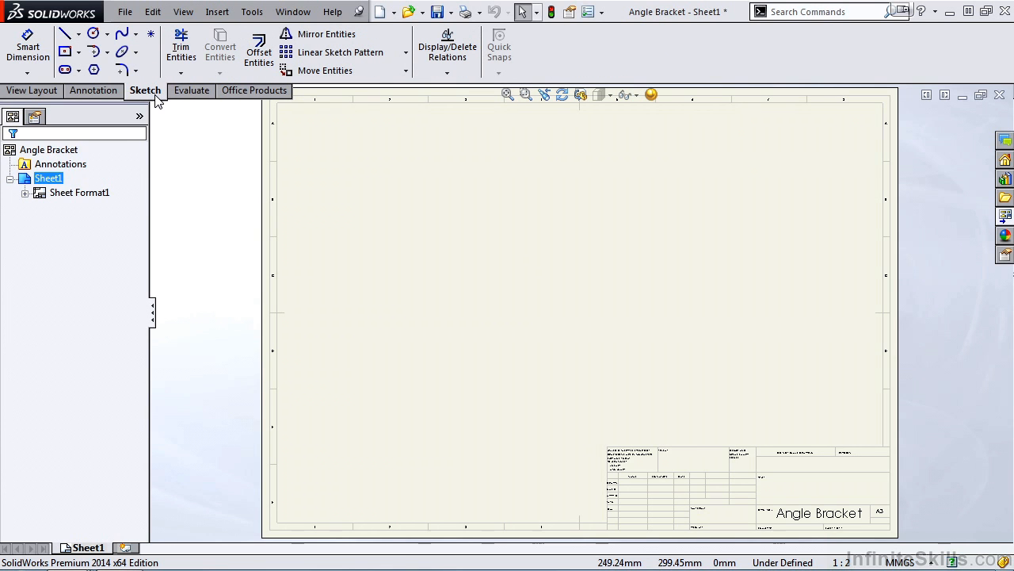
{"action": "left_click", "coordinate": [193, 91]}
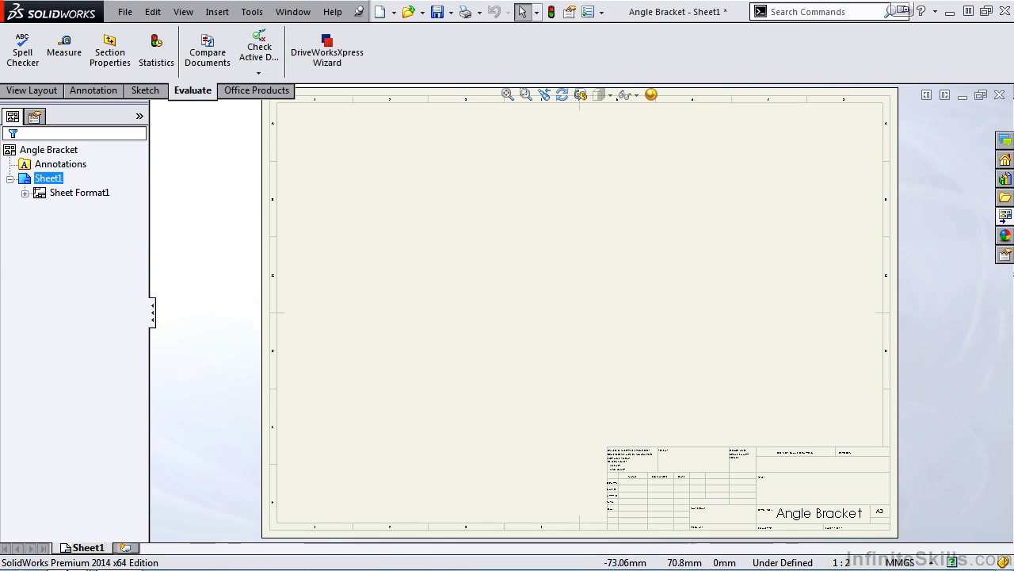
Switch to the BRKT-A-0628 drawing and examine which view on the sheet each listed drawing view corresponds to
{"action": "mouse_move", "coordinate": [66, 557]}
{"action": "left_click", "coordinate": [204, 502]}
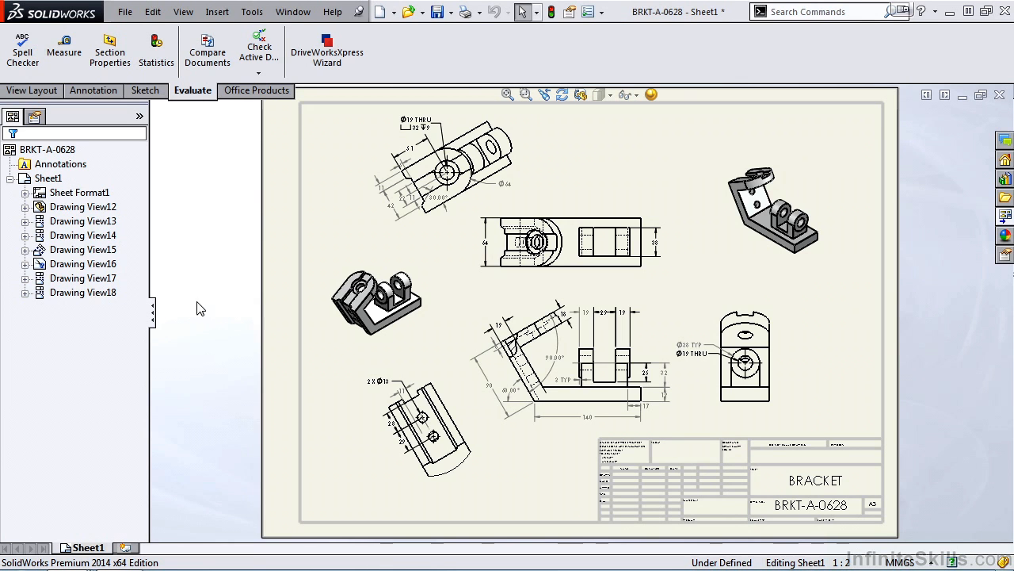
{"action": "left_click", "coordinate": [93, 221]}
{"action": "left_click", "coordinate": [101, 237]}
{"action": "left_click", "coordinate": [101, 251]}
{"action": "left_click", "coordinate": [101, 267]}
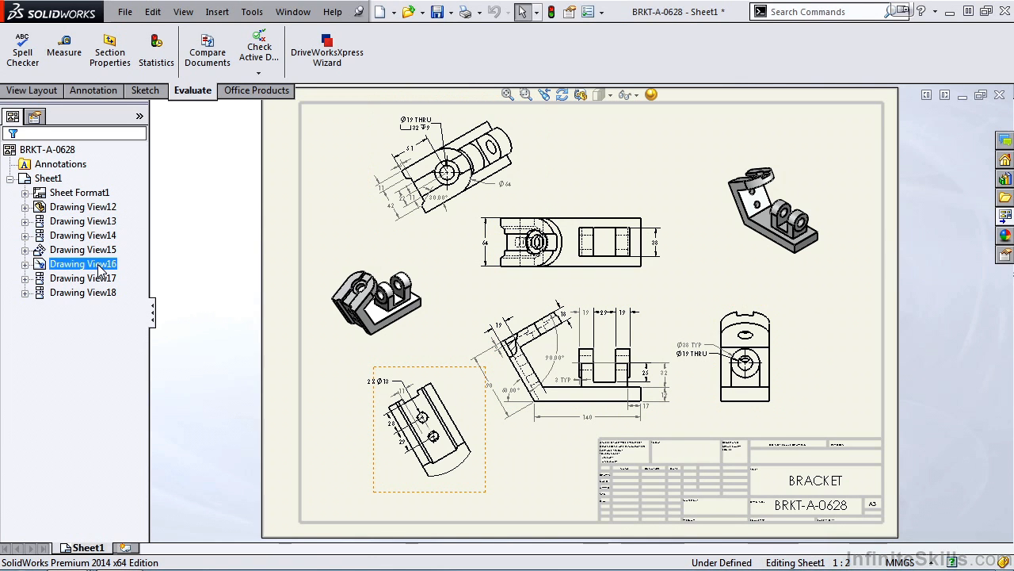
{"action": "left_click", "coordinate": [101, 279]}
{"action": "left_click", "coordinate": [102, 292]}
{"action": "left_click", "coordinate": [105, 267]}
{"action": "left_click", "coordinate": [103, 251]}
{"action": "left_click", "coordinate": [102, 237]}
{"action": "left_click", "coordinate": [102, 222]}
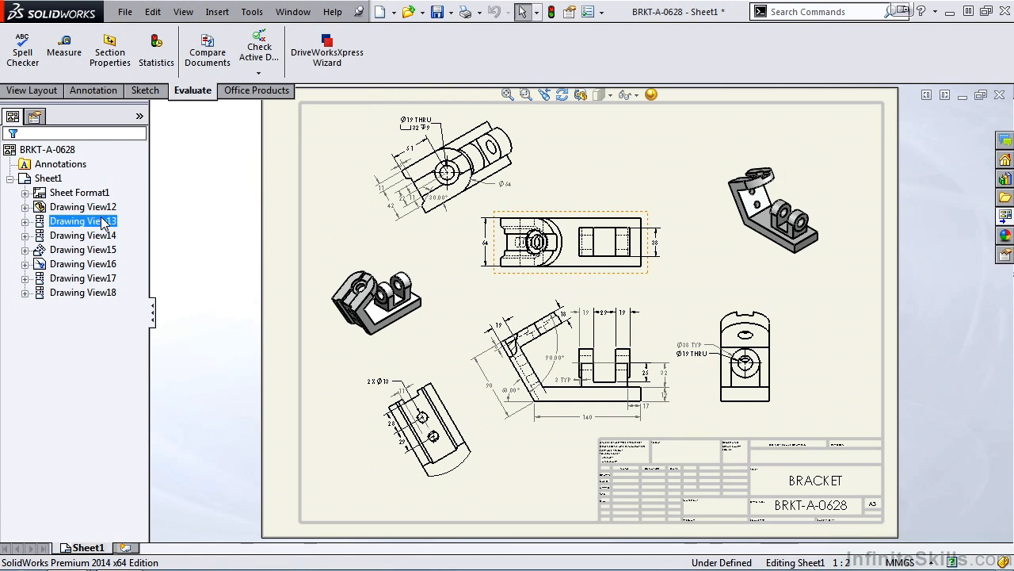
{"action": "left_click", "coordinate": [101, 210]}
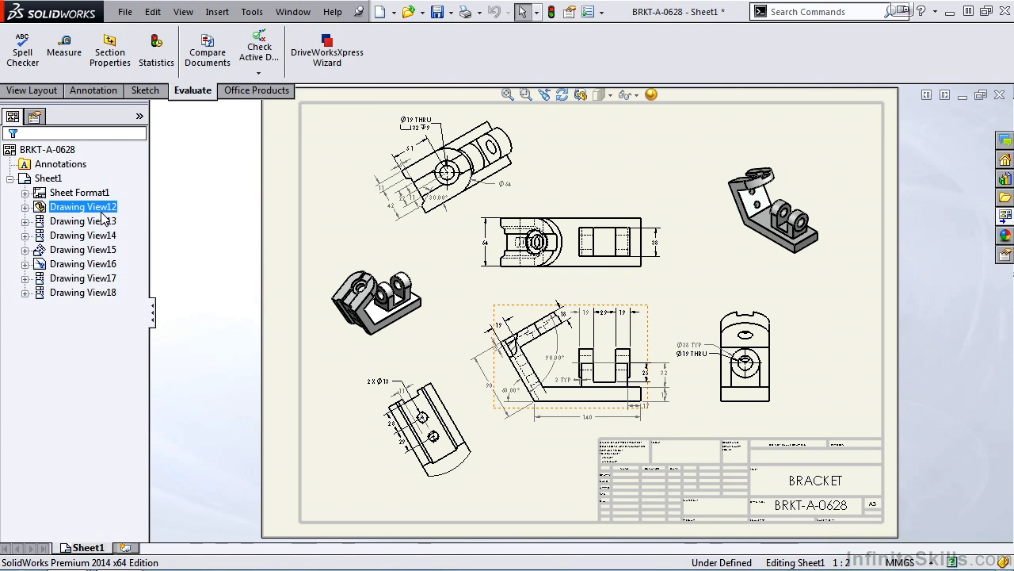
{"action": "left_click", "coordinate": [104, 222]}
{"action": "left_click", "coordinate": [107, 264]}
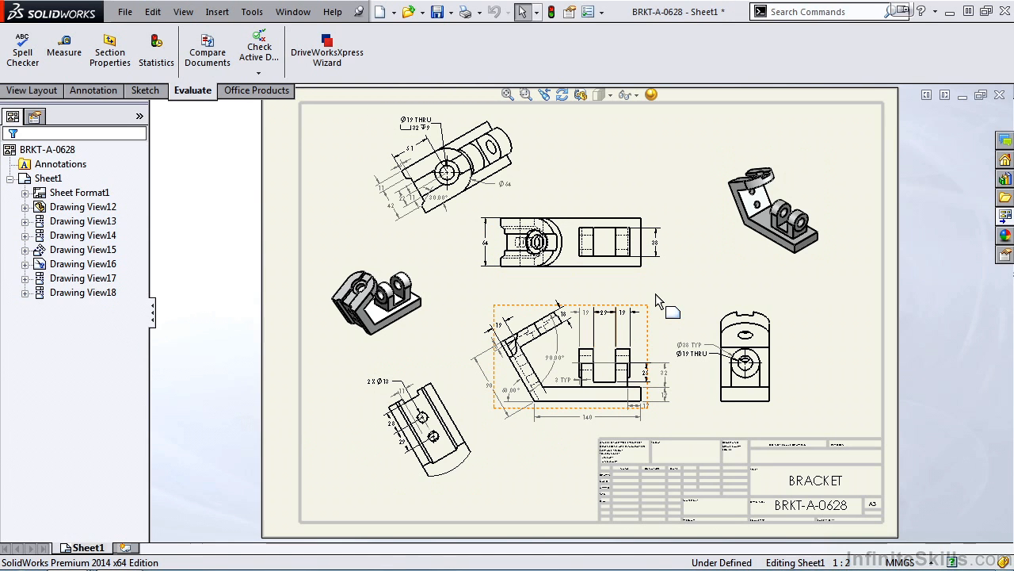
{"action": "left_click", "coordinate": [559, 453]}
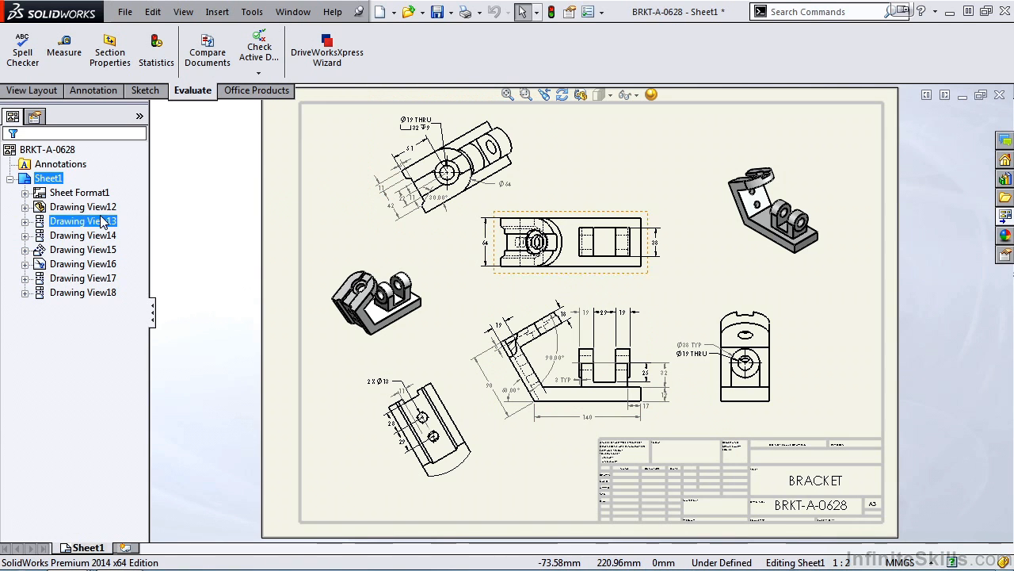
View Sheet1's border and title block in sheet format editing, and return to editing the sheet
{"action": "right_click", "coordinate": [51, 181]}
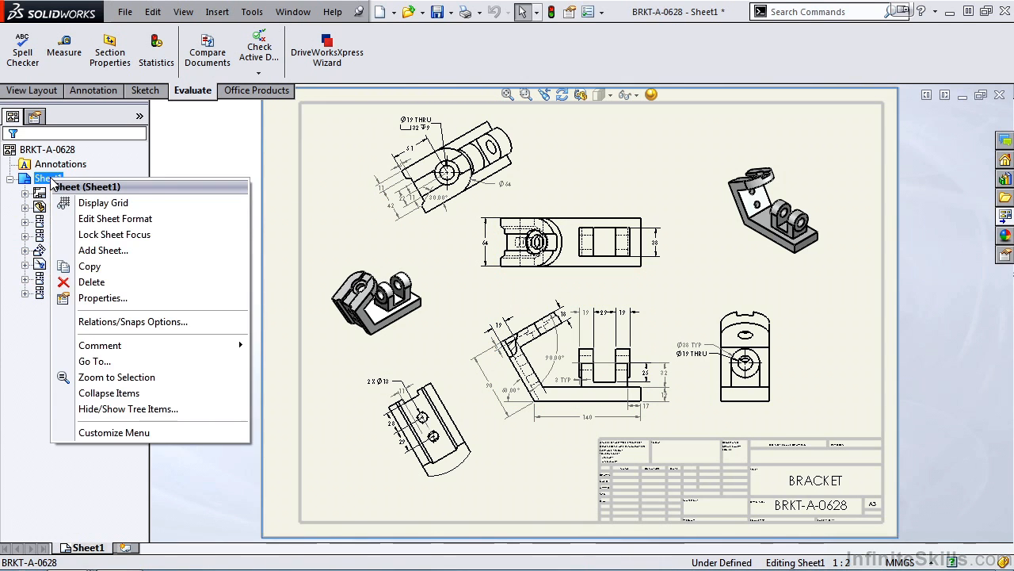
{"action": "left_click", "coordinate": [116, 220]}
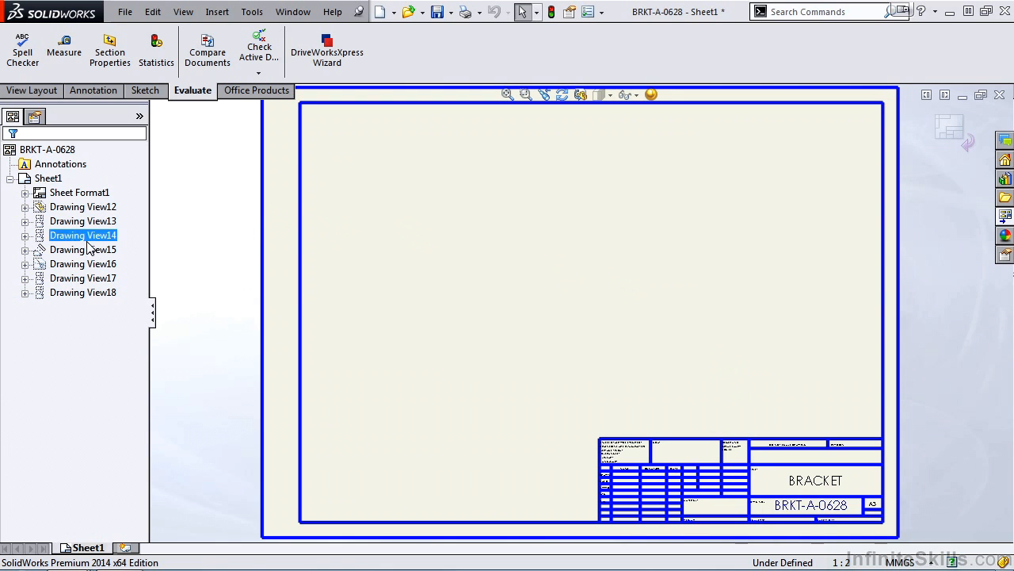
{"action": "right_click", "coordinate": [49, 181]}
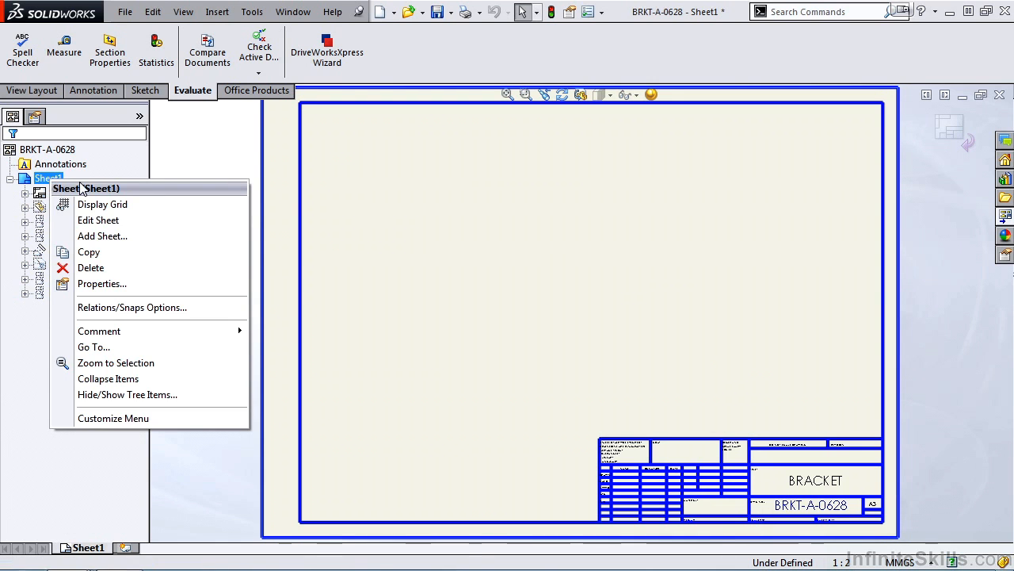
{"action": "left_click", "coordinate": [109, 224]}
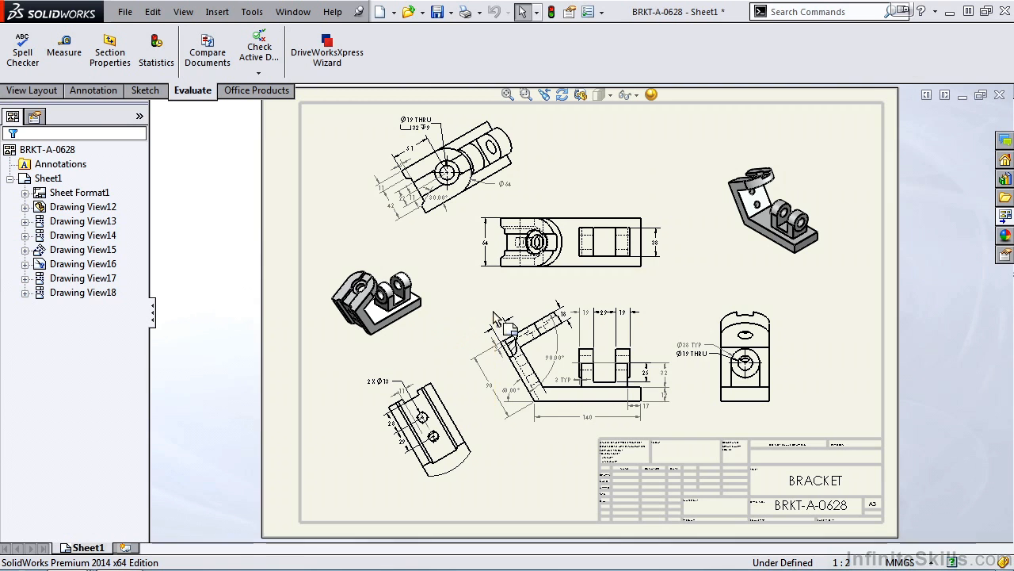
Enter sheet format editing for Sheet1 again and bring up the commands available for the sheet format
{"action": "right_click", "coordinate": [629, 160]}
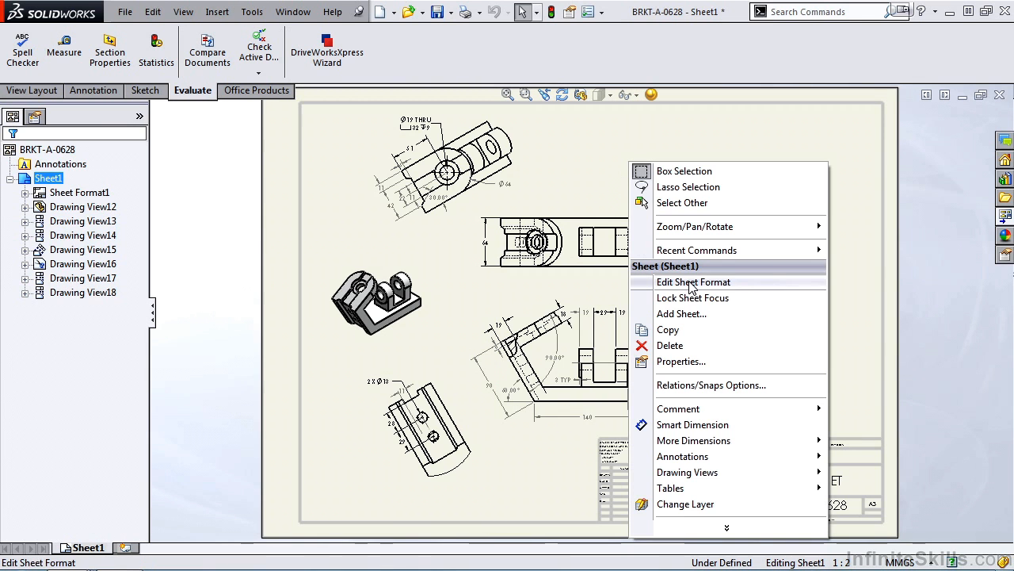
{"action": "left_click", "coordinate": [691, 283]}
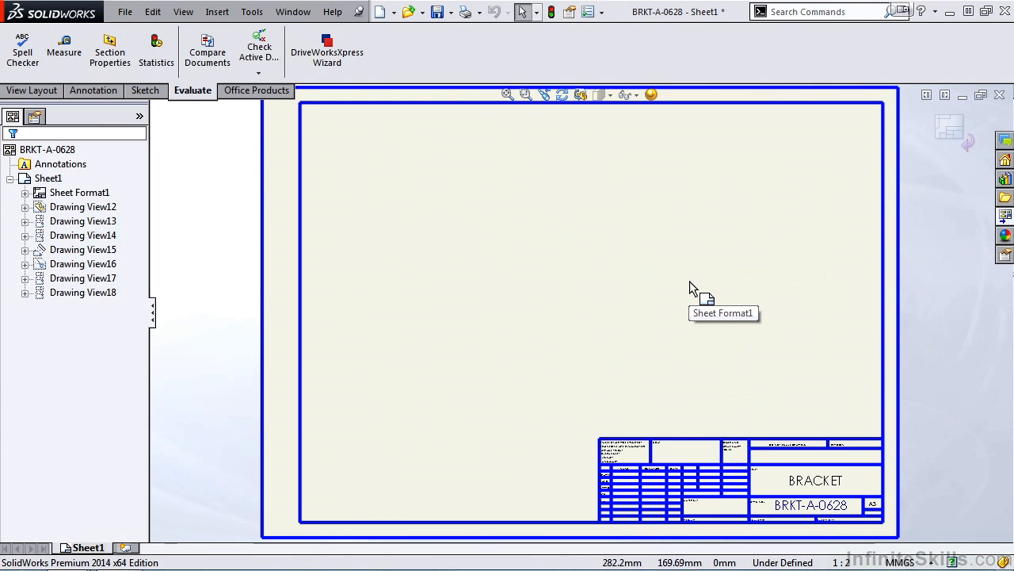
{"action": "right_click", "coordinate": [691, 286]}
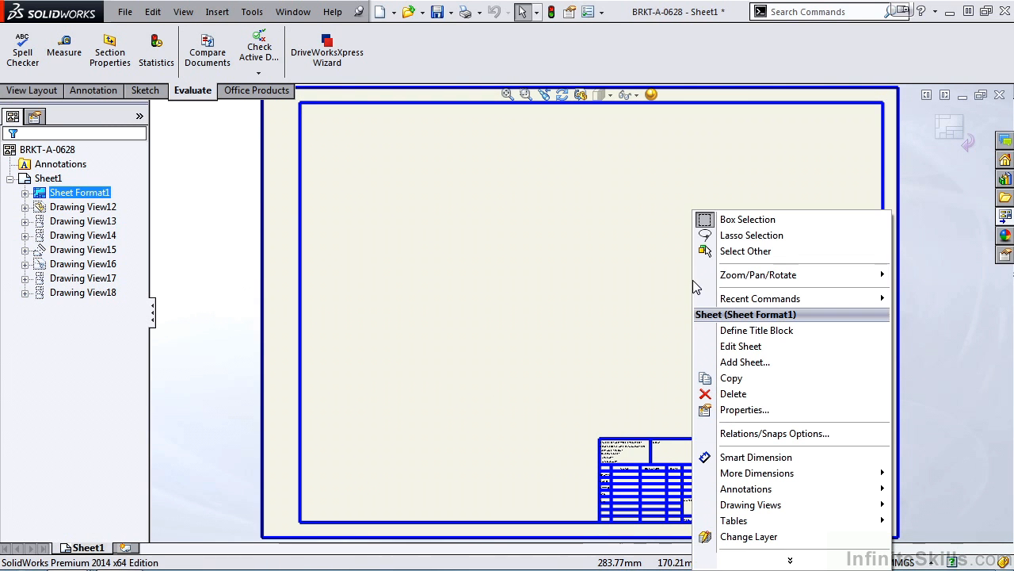